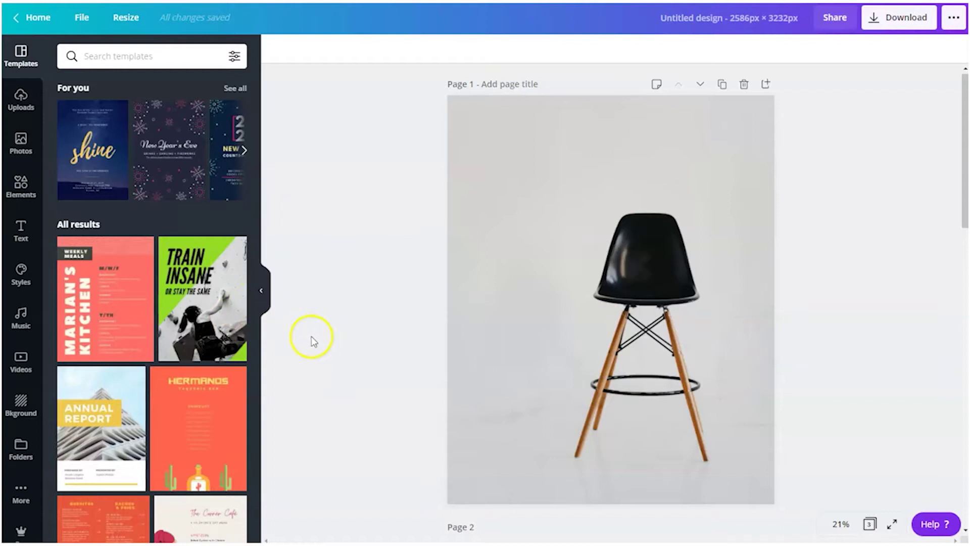
{"action": "scroll", "coordinate": [226, 352], "scroll_direction": "down", "scroll_amount": 3}
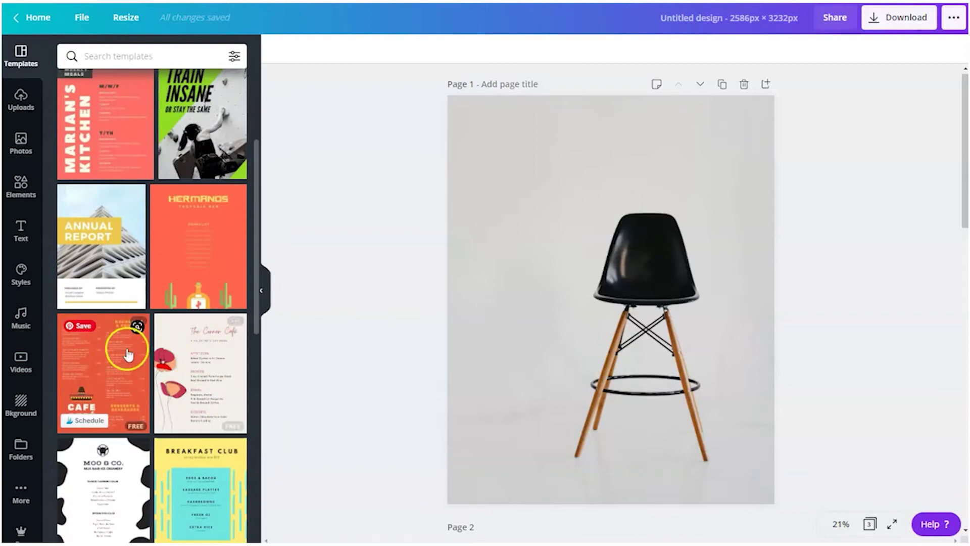
{"action": "scroll", "coordinate": [238, 252], "scroll_direction": "up", "scroll_amount": 3}
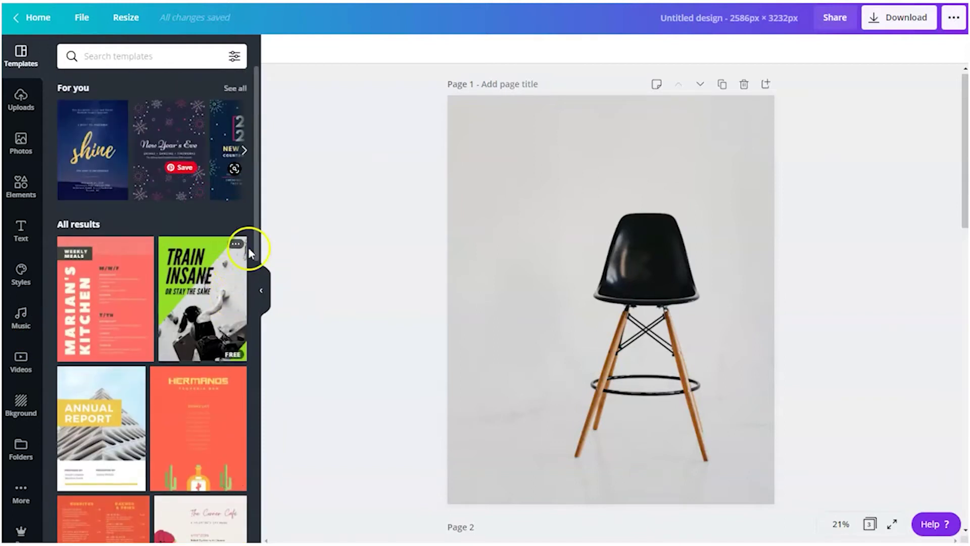
{"action": "left_click", "coordinate": [658, 286]}
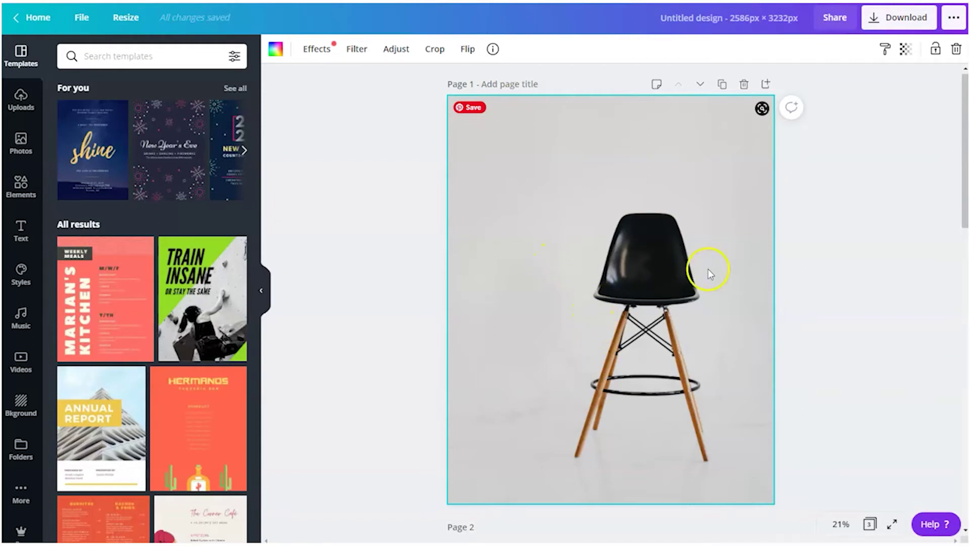
{"action": "mouse_move", "coordinate": [133, 510]}
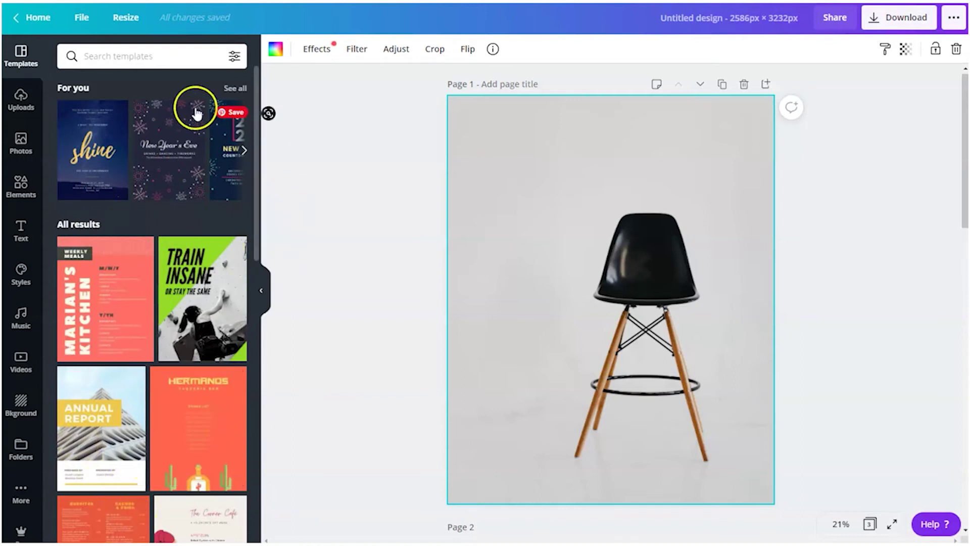
{"action": "scroll", "coordinate": [196, 402], "scroll_direction": "down", "scroll_amount": 15}
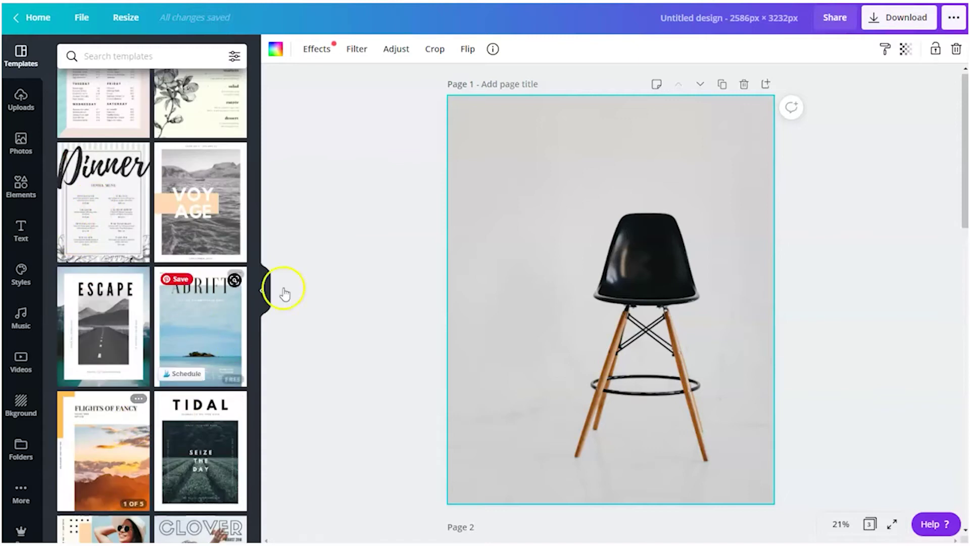
{"action": "scroll", "coordinate": [368, 339], "scroll_direction": "down", "scroll_amount": 2}
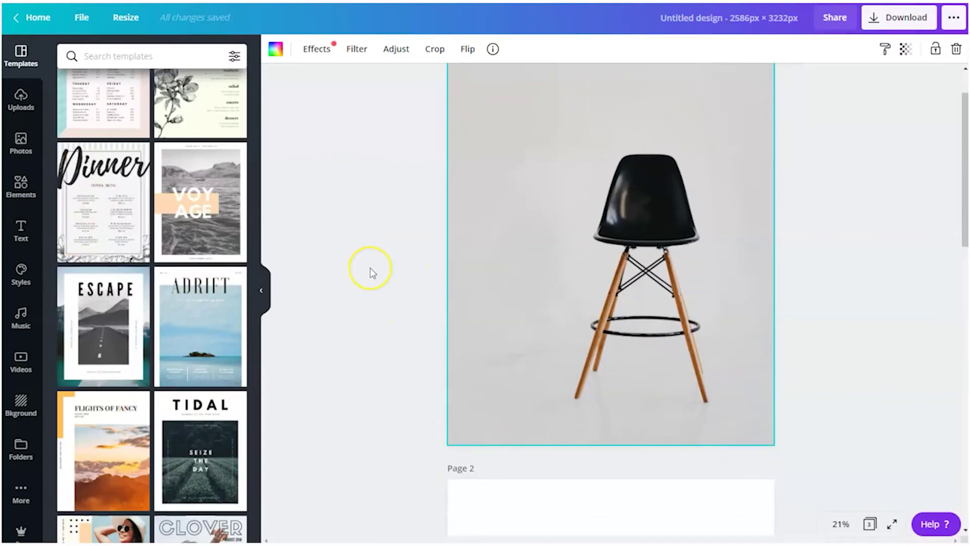
{"action": "scroll", "coordinate": [743, 378], "scroll_direction": "up", "scroll_amount": 2}
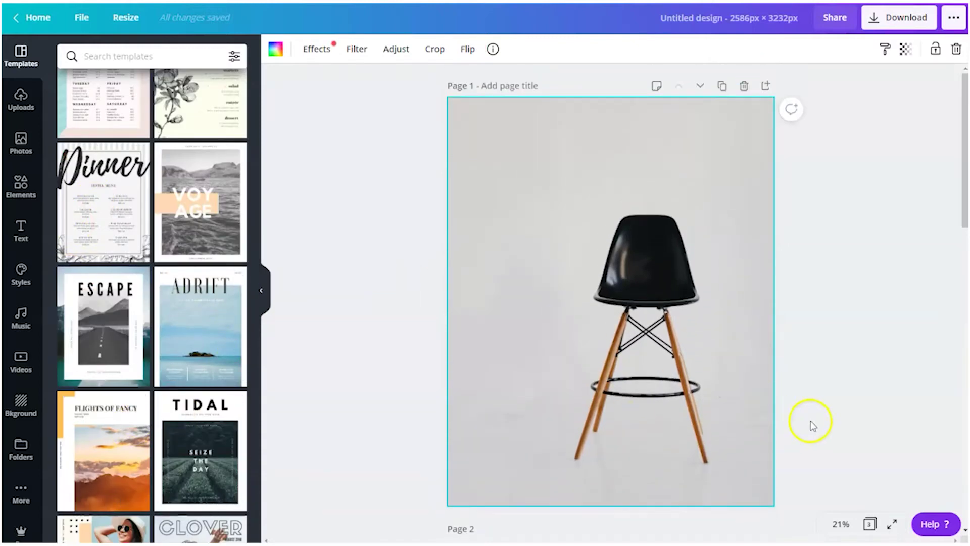
Step: Remove the background from the black chair photo on page 1 with Background Remover
{"action": "left_click", "coordinate": [844, 397]}
{"action": "left_click", "coordinate": [758, 311]}
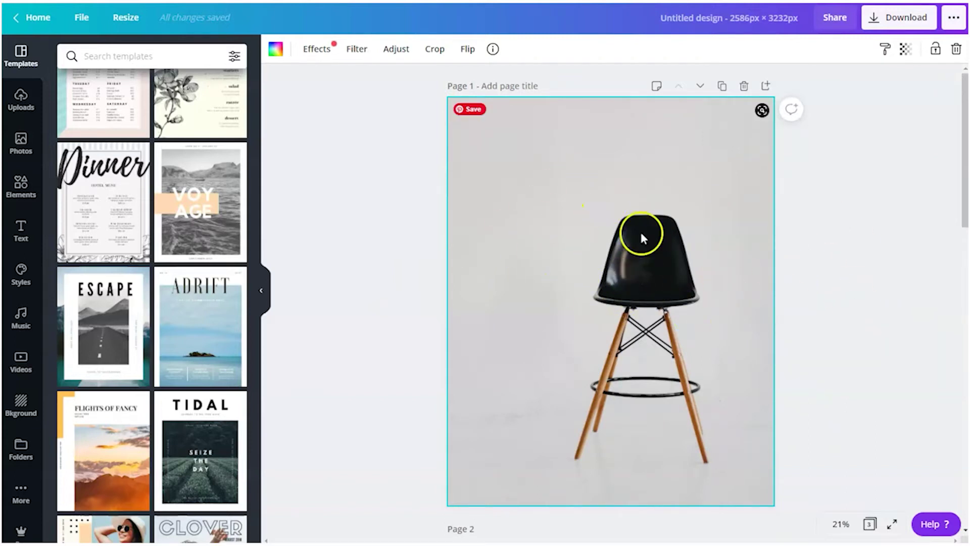
{"action": "left_click", "coordinate": [326, 49]}
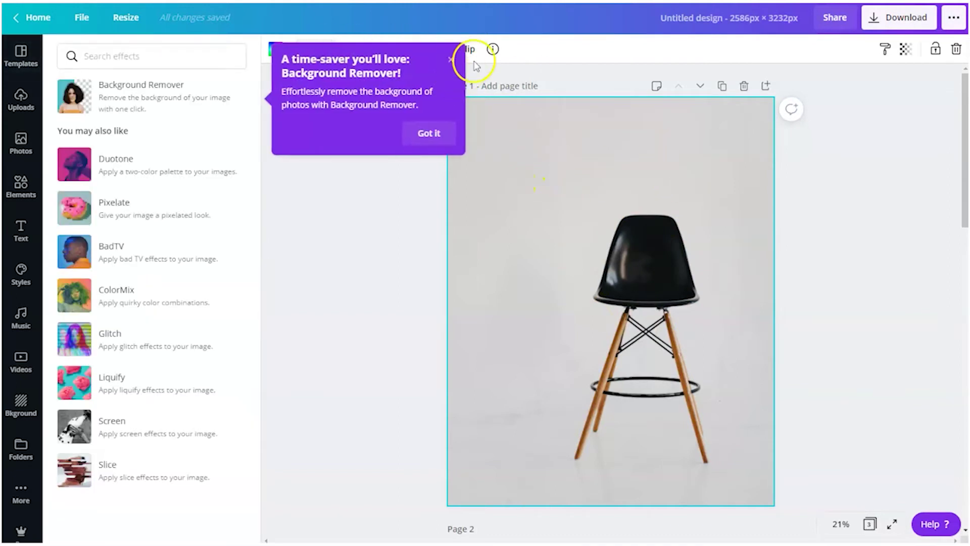
{"action": "left_click", "coordinate": [452, 59]}
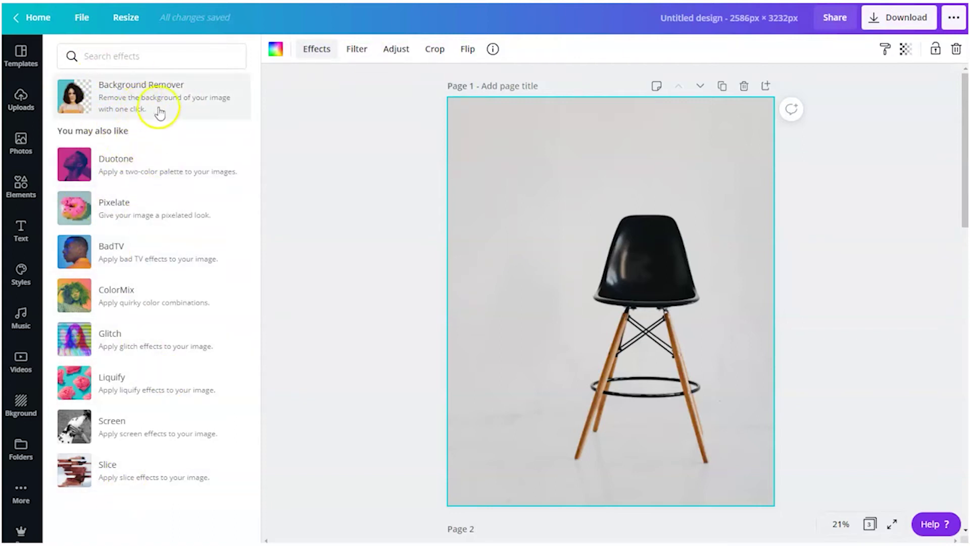
{"action": "left_click", "coordinate": [119, 99]}
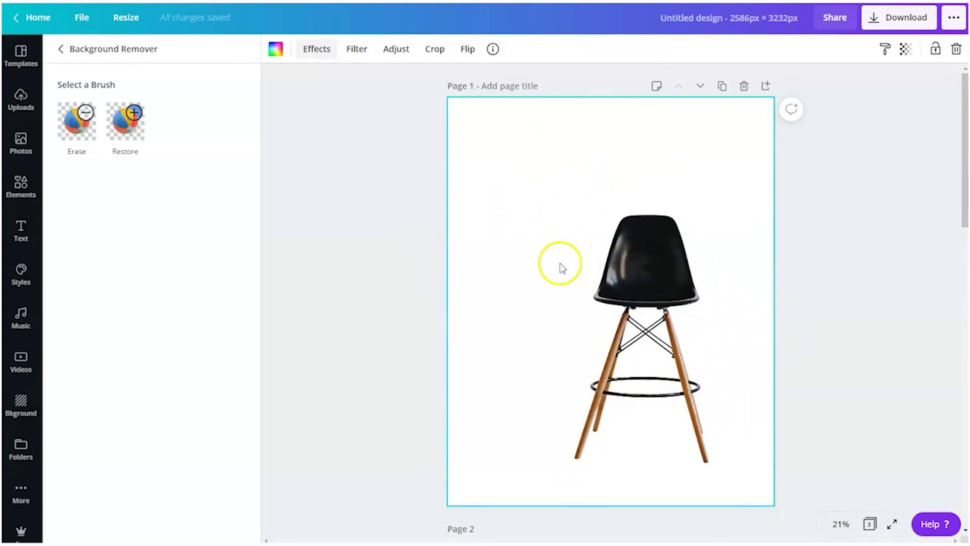
{"action": "left_click", "coordinate": [661, 333]}
{"action": "left_click", "coordinate": [875, 365]}
{"action": "scroll", "coordinate": [513, 271], "scroll_direction": "down", "scroll_amount": 5}
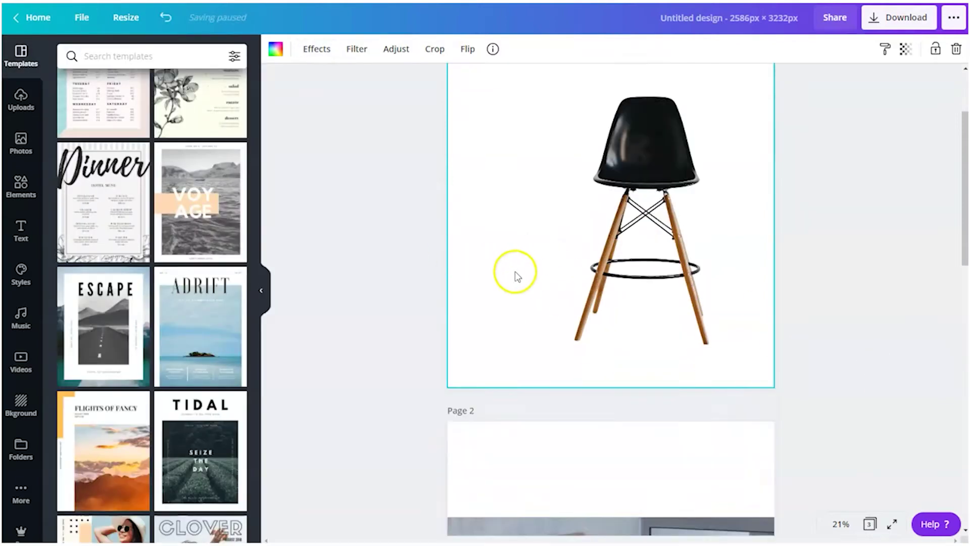
{"action": "scroll", "coordinate": [671, 342], "scroll_direction": "up", "scroll_amount": 5}
{"action": "left_click", "coordinate": [836, 325]}
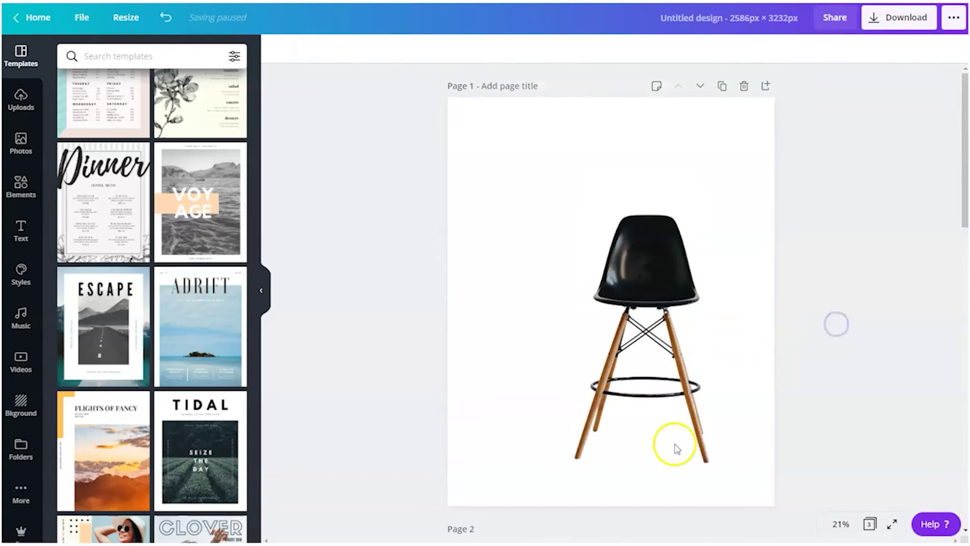
Step: Remove the background from the armchair photo on page 2 with Background Remover
{"action": "scroll", "coordinate": [637, 401], "scroll_direction": "down", "scroll_amount": 5}
{"action": "scroll", "coordinate": [633, 380], "scroll_direction": "down", "scroll_amount": 3}
{"action": "left_click", "coordinate": [619, 302]}
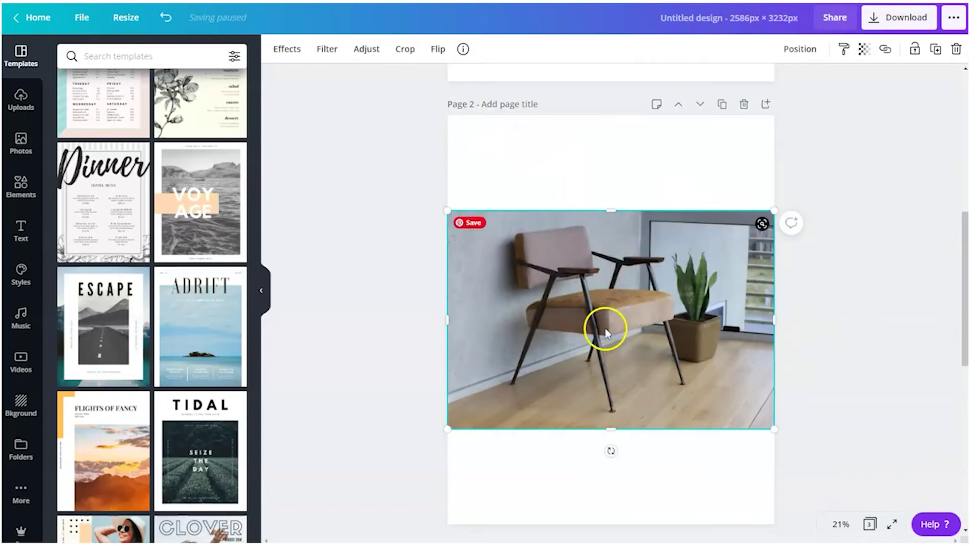
{"action": "left_click", "coordinate": [285, 49]}
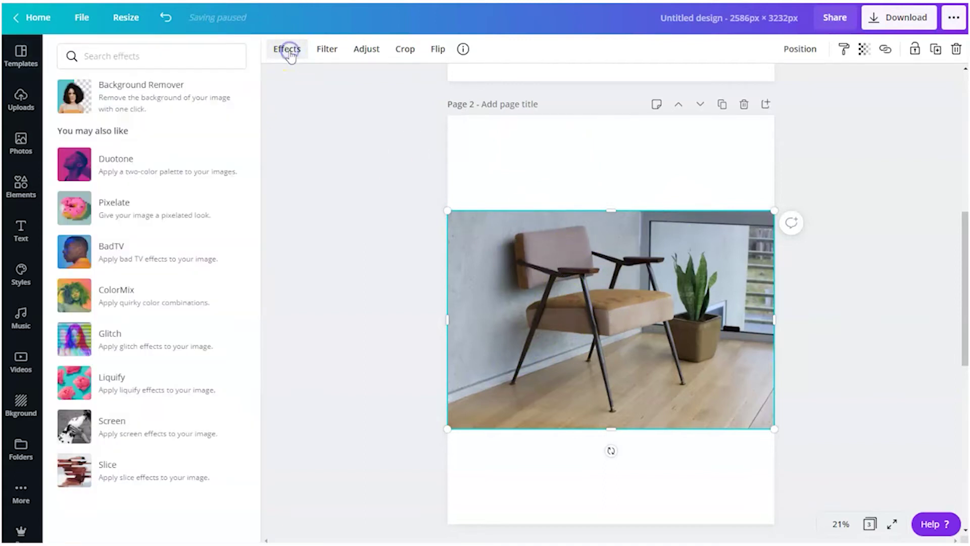
{"action": "left_click", "coordinate": [171, 89]}
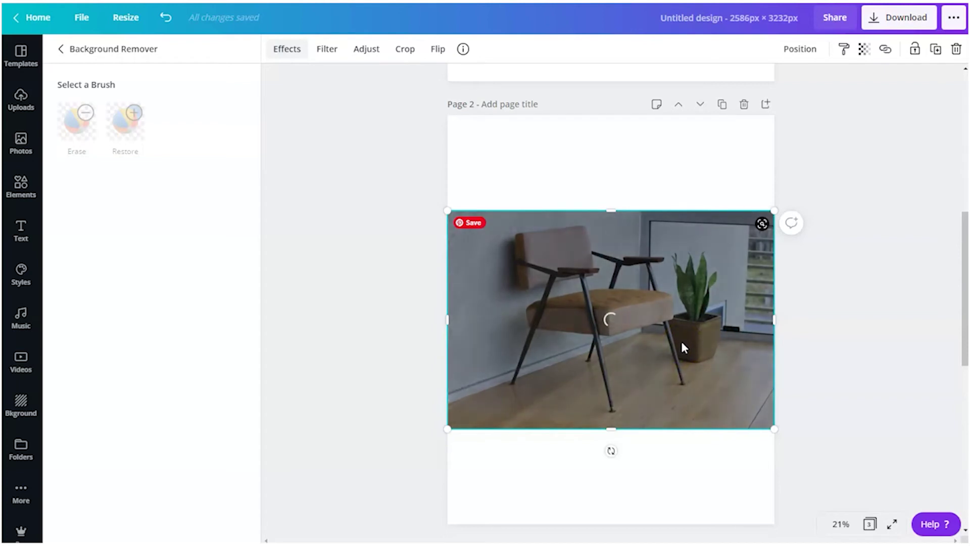
{"action": "left_click", "coordinate": [688, 335]}
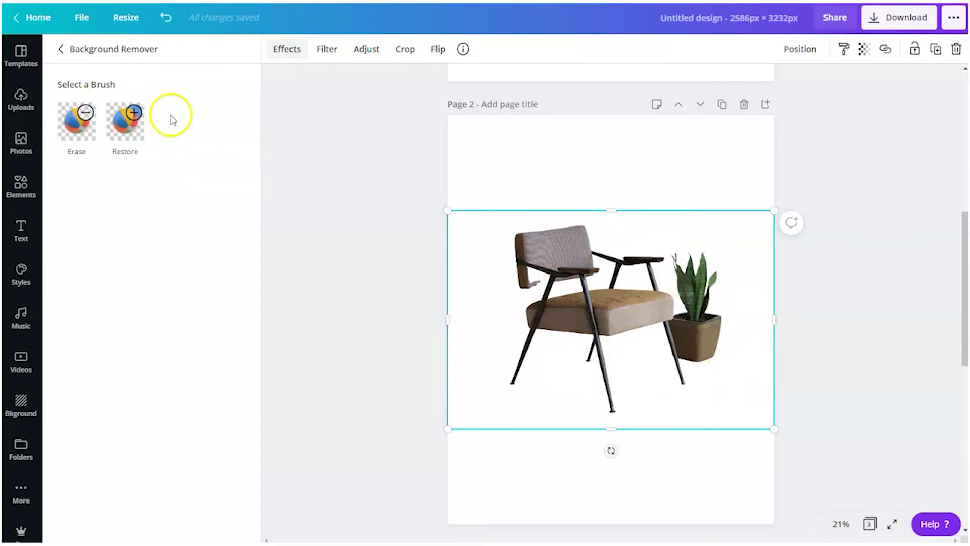
Step: Restore the missing lower part of the armchair's backrest and erase the potted plant, using brush size 9 for the remnants near the leg
{"action": "left_click", "coordinate": [131, 125]}
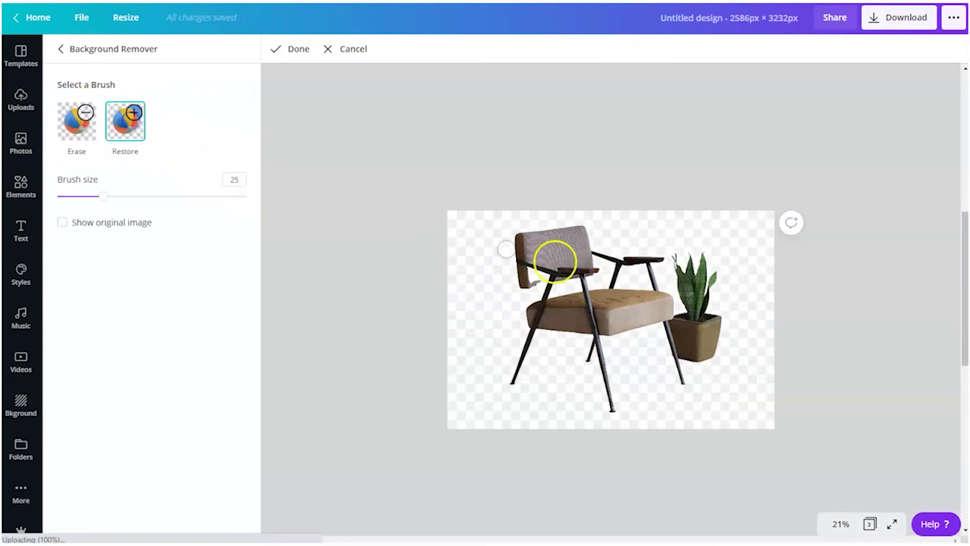
{"action": "mouse_move", "coordinate": [554, 272]}
{"action": "left_mouse_down"}
{"action": "mouse_move", "coordinate": [526, 281]}
{"action": "mouse_move", "coordinate": [560, 266]}
{"action": "mouse_move", "coordinate": [590, 271]}
{"action": "mouse_move", "coordinate": [573, 272]}
{"action": "mouse_move", "coordinate": [561, 246]}
{"action": "mouse_move", "coordinate": [542, 247]}
{"action": "mouse_move", "coordinate": [572, 252]}
{"action": "mouse_move", "coordinate": [553, 260]}
{"action": "mouse_move", "coordinate": [567, 252]}
{"action": "mouse_move", "coordinate": [550, 271]}
{"action": "left_mouse_up"}
{"action": "left_click", "coordinate": [78, 134]}
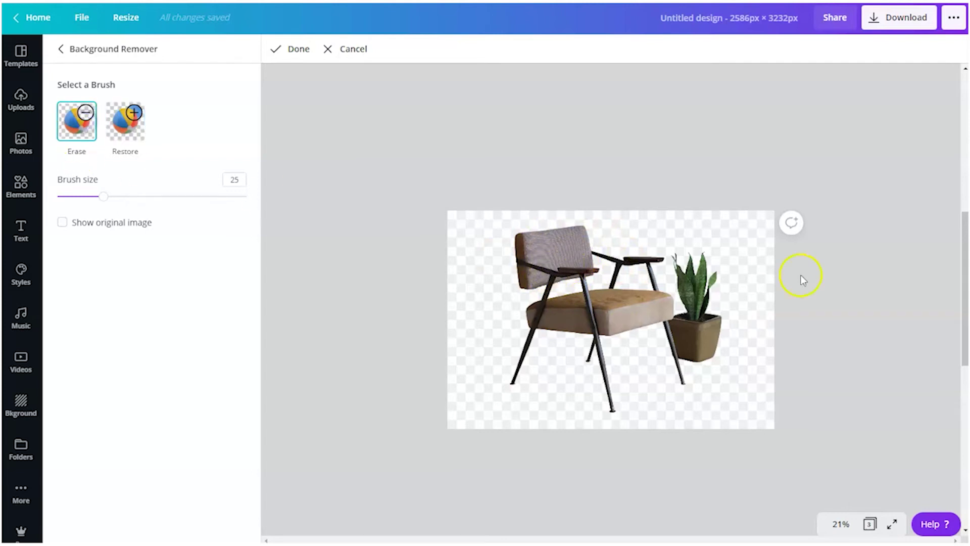
{"action": "left_click_drag", "start_coordinate": [690, 302], "coordinate": [713, 247]}
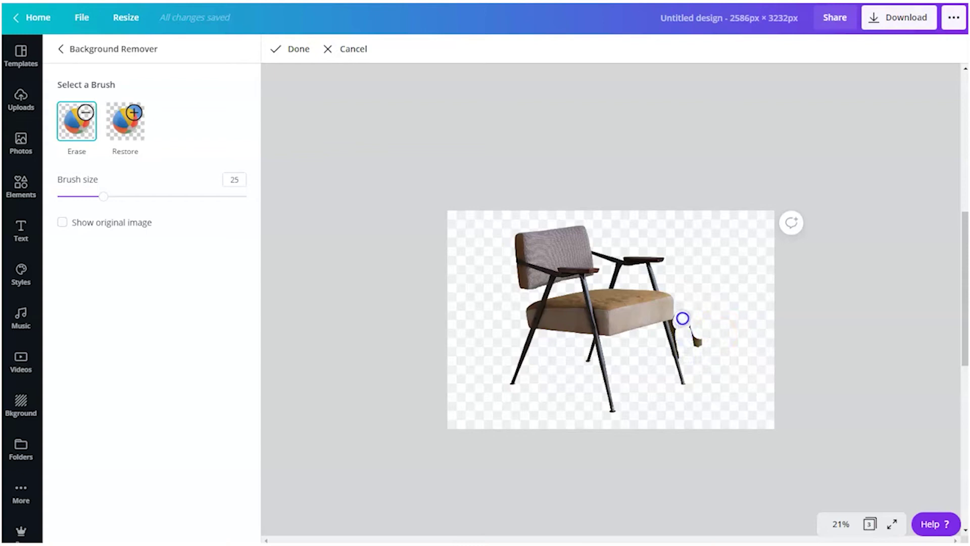
{"action": "left_click", "coordinate": [72, 196]}
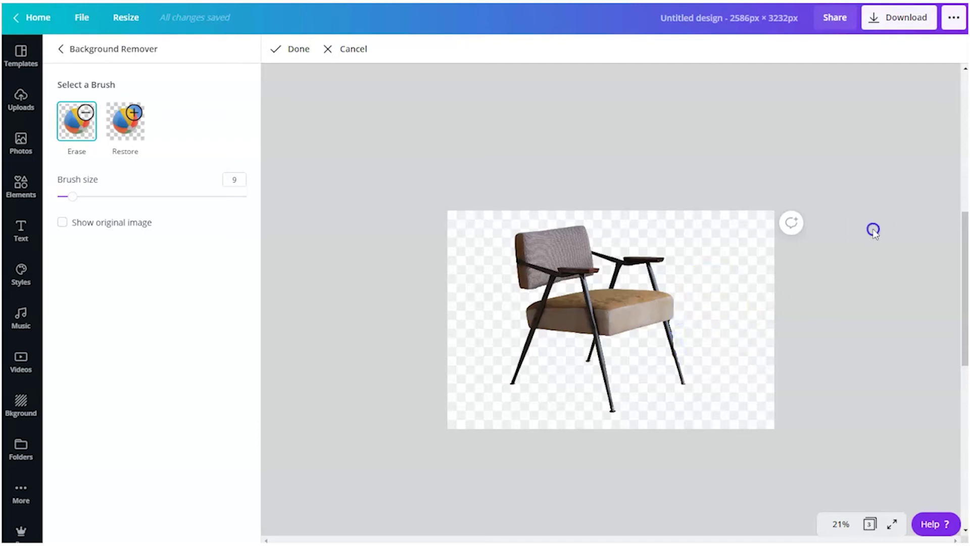
{"action": "left_click", "coordinate": [296, 48]}
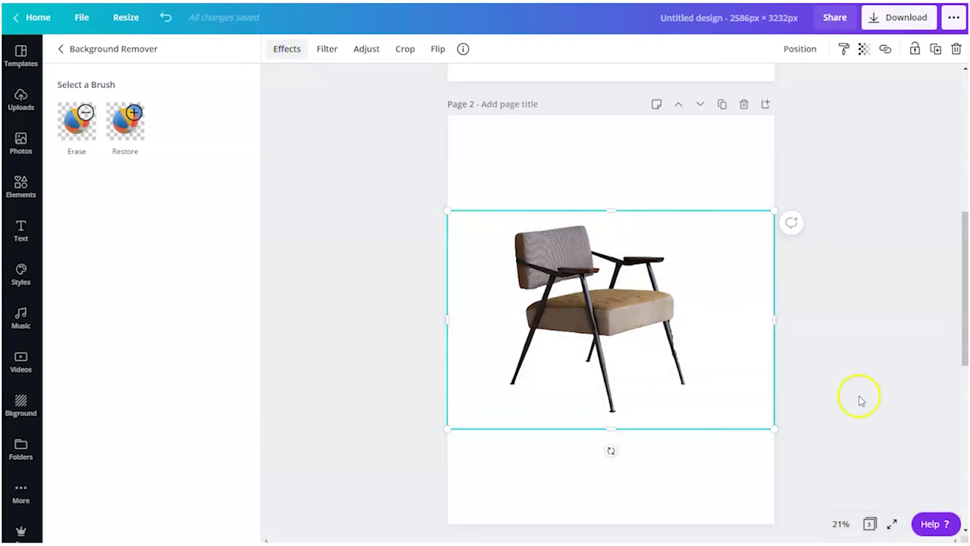
Step: Remove the background from the grey upholstered chair photo on page 3 with Background Remover
{"action": "scroll", "coordinate": [638, 426], "scroll_direction": "up", "scroll_amount": 1}
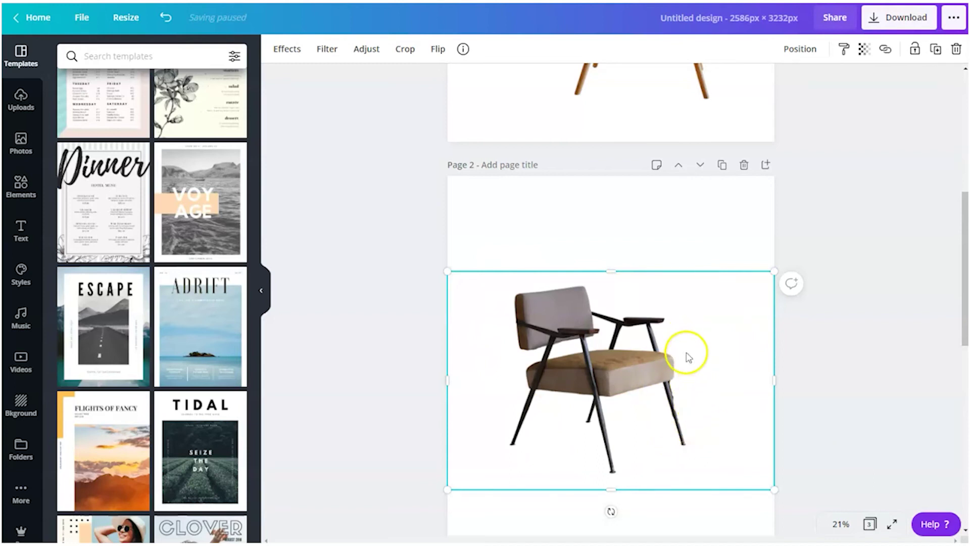
{"action": "scroll", "coordinate": [480, 429], "scroll_direction": "down", "scroll_amount": 7}
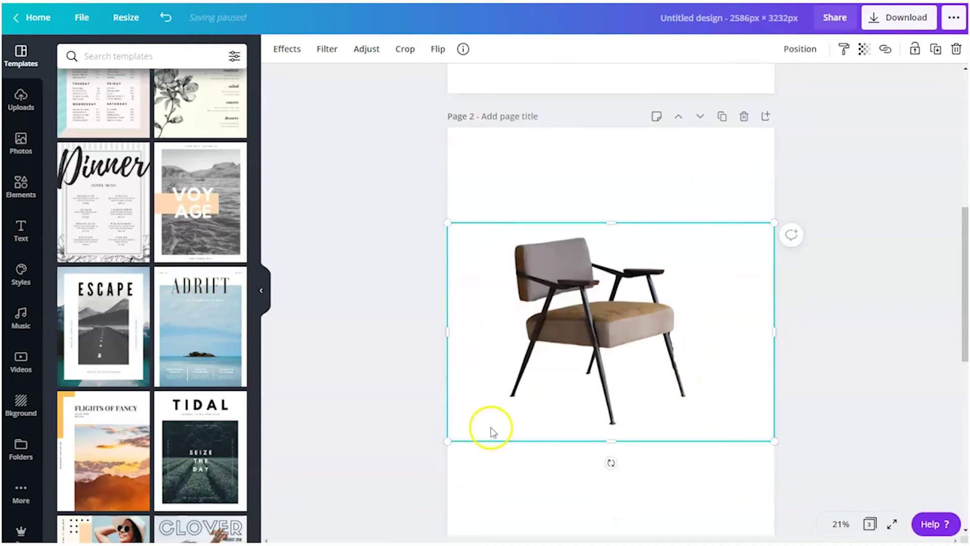
{"action": "scroll", "coordinate": [576, 445], "scroll_direction": "down", "scroll_amount": 4}
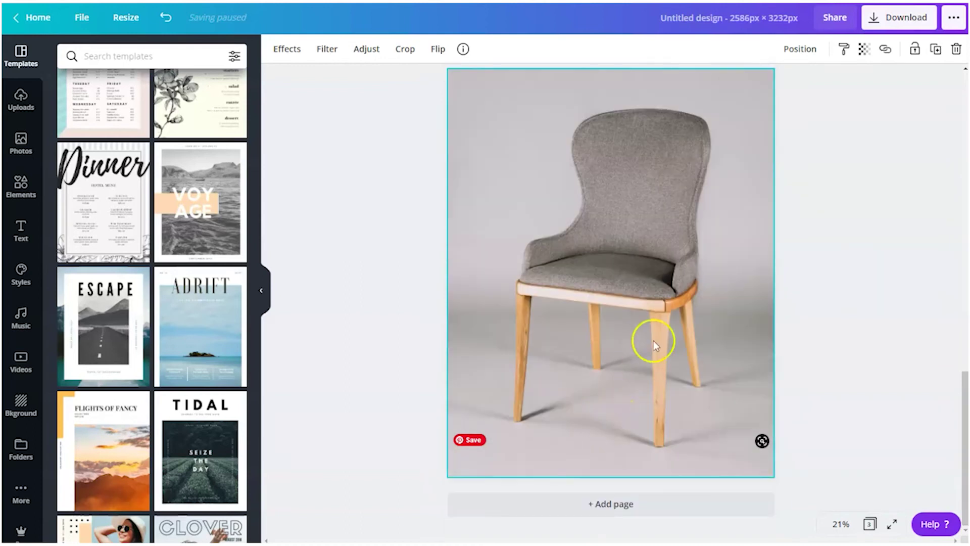
{"action": "left_click", "coordinate": [691, 245]}
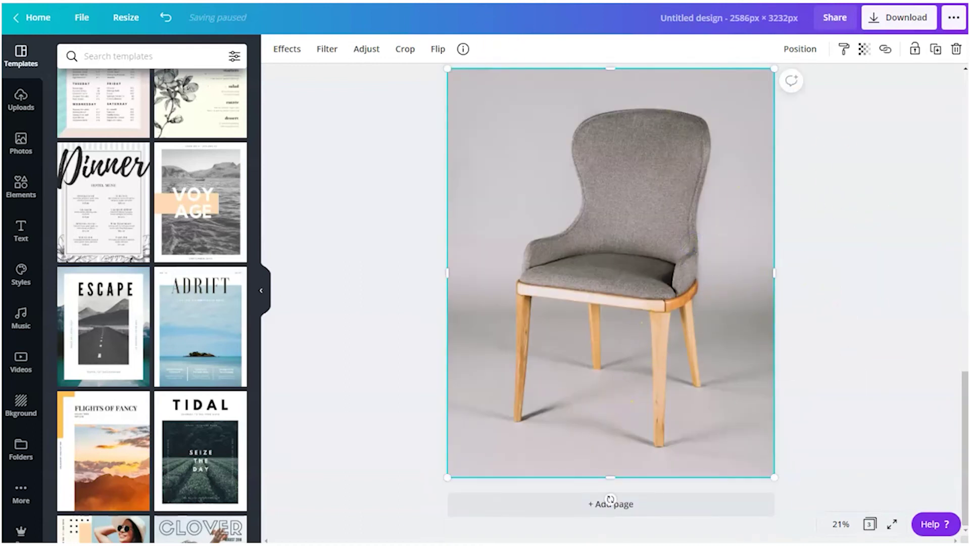
{"action": "left_click", "coordinate": [291, 49]}
{"action": "left_click", "coordinate": [178, 99]}
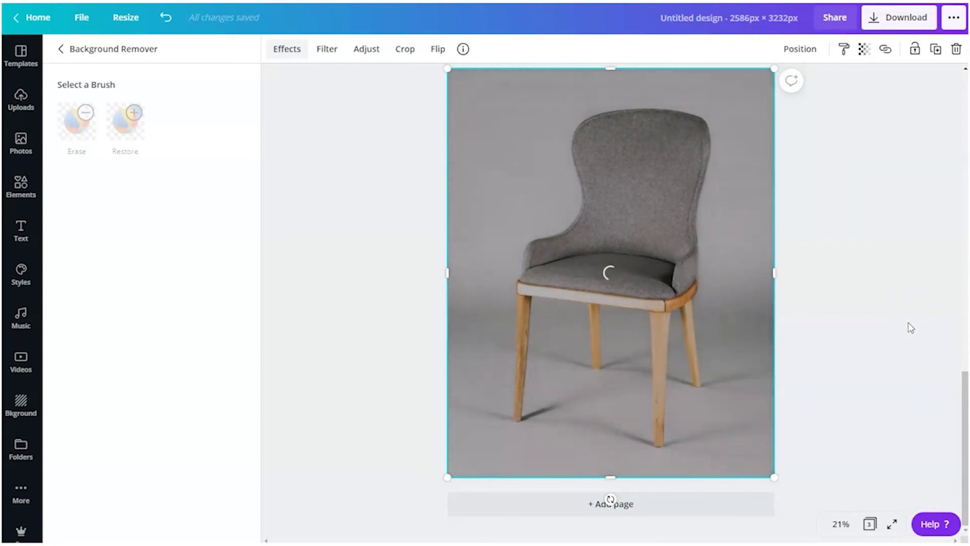
{"action": "left_click", "coordinate": [907, 318]}
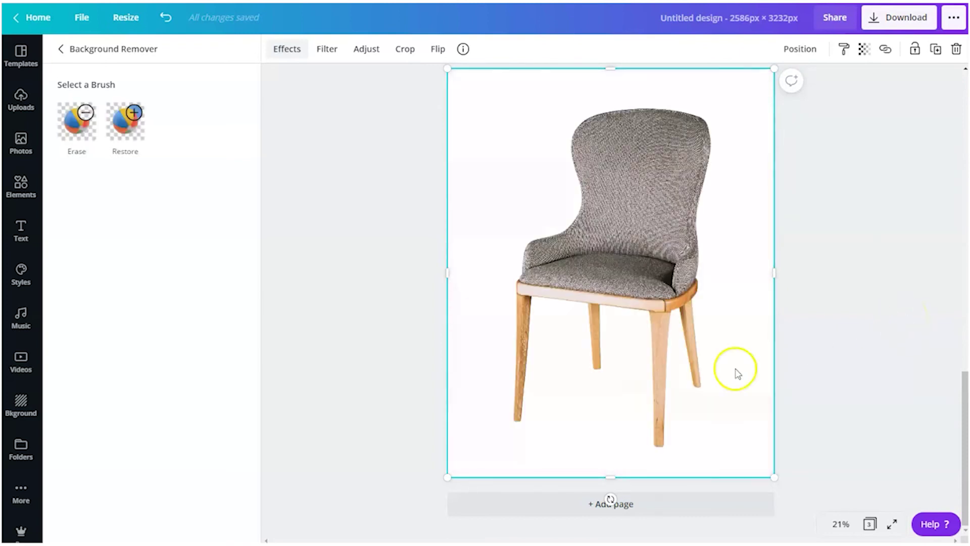
{"action": "left_click", "coordinate": [857, 177]}
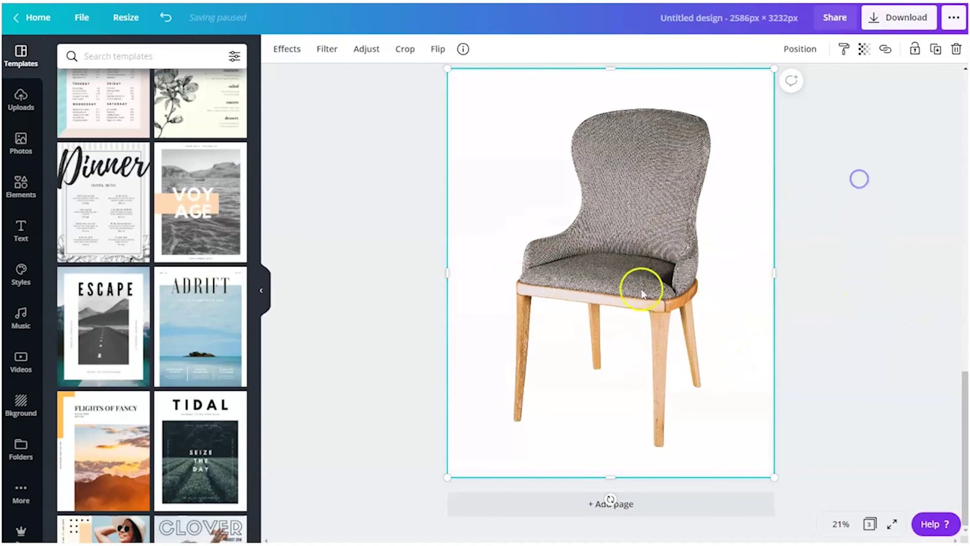
Step: Review the chair cutouts on pages 1 to 3, ending with the grey chair image selected
{"action": "scroll", "coordinate": [710, 346], "scroll_direction": "up", "scroll_amount": 15}
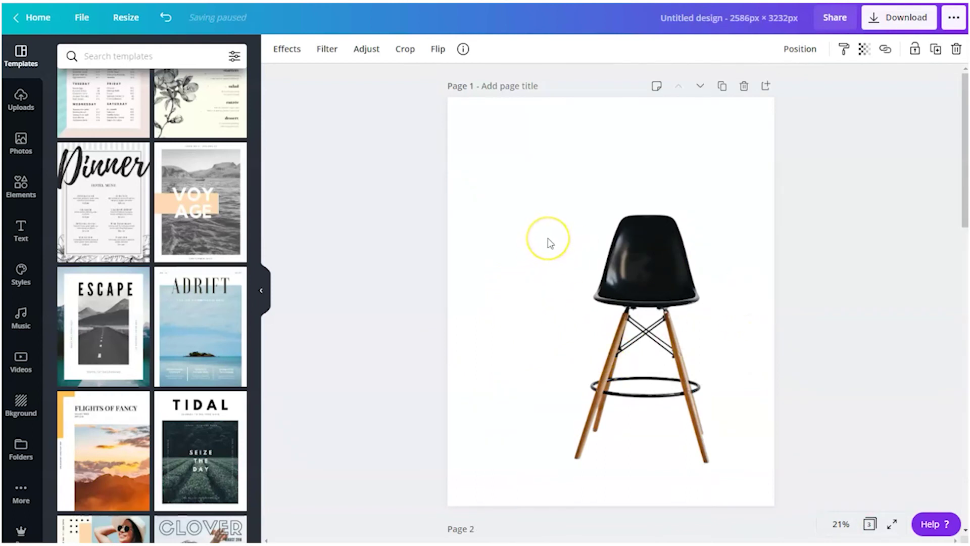
{"action": "scroll", "coordinate": [653, 309], "scroll_direction": "down", "scroll_amount": 1}
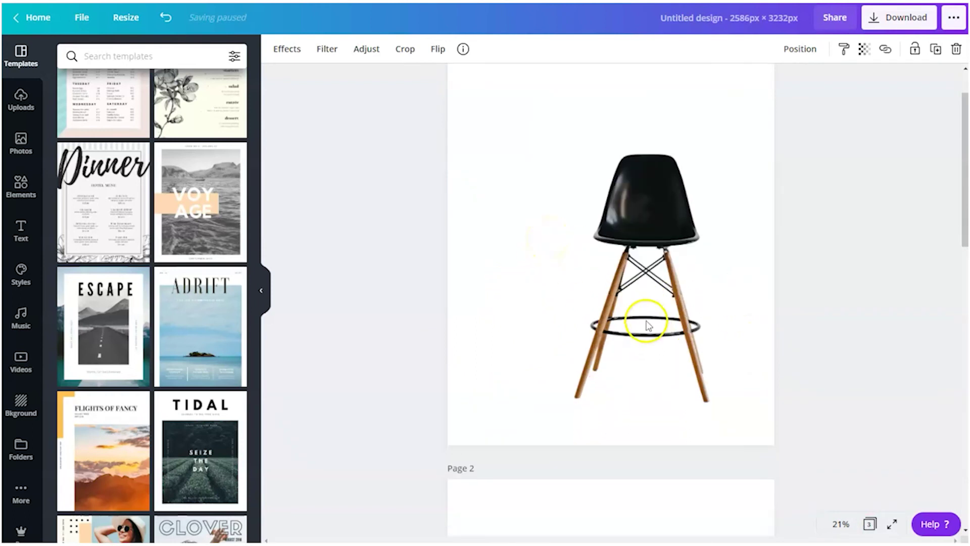
{"action": "left_click", "coordinate": [620, 216]}
{"action": "scroll", "coordinate": [741, 319], "scroll_direction": "down", "scroll_amount": 1}
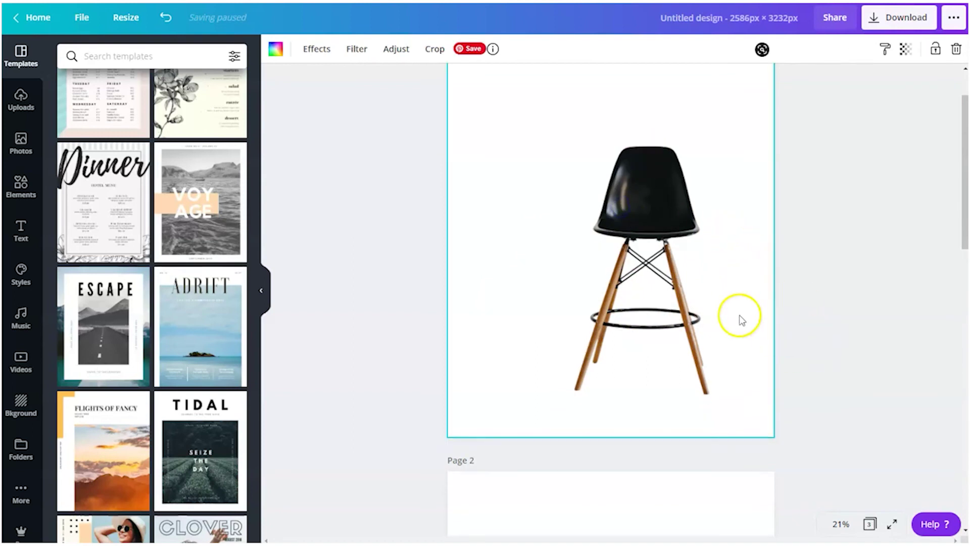
{"action": "scroll", "coordinate": [743, 319], "scroll_direction": "down", "scroll_amount": 6}
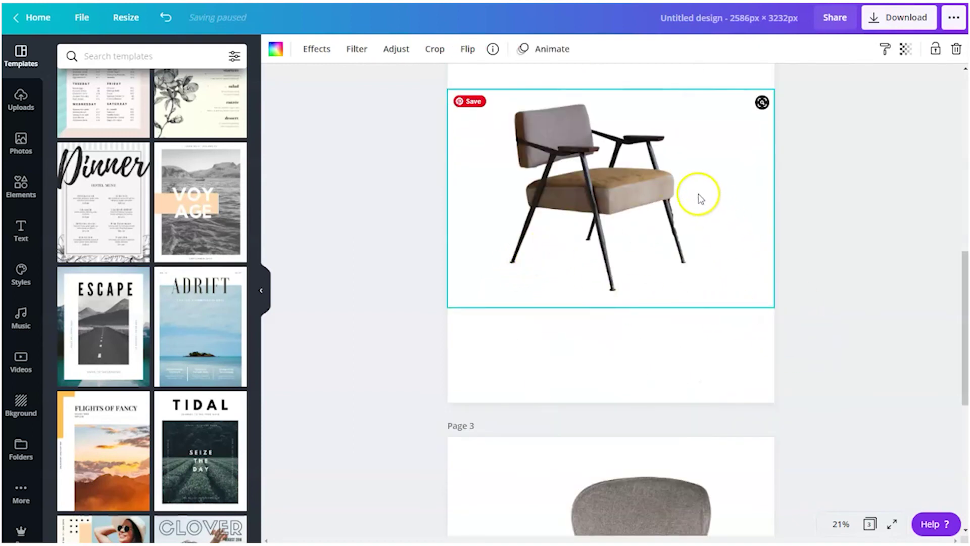
{"action": "scroll", "coordinate": [701, 262], "scroll_direction": "down", "scroll_amount": 5}
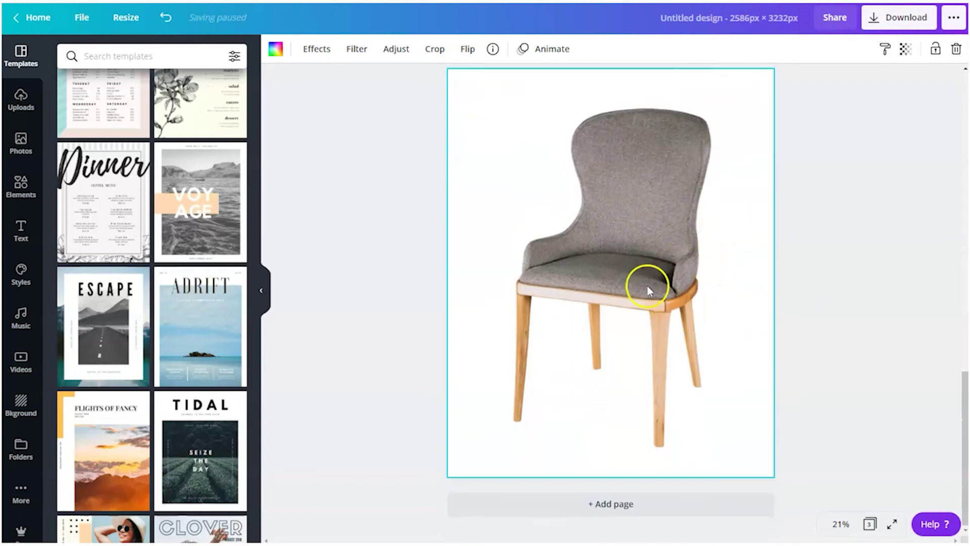
{"action": "left_click", "coordinate": [514, 278]}
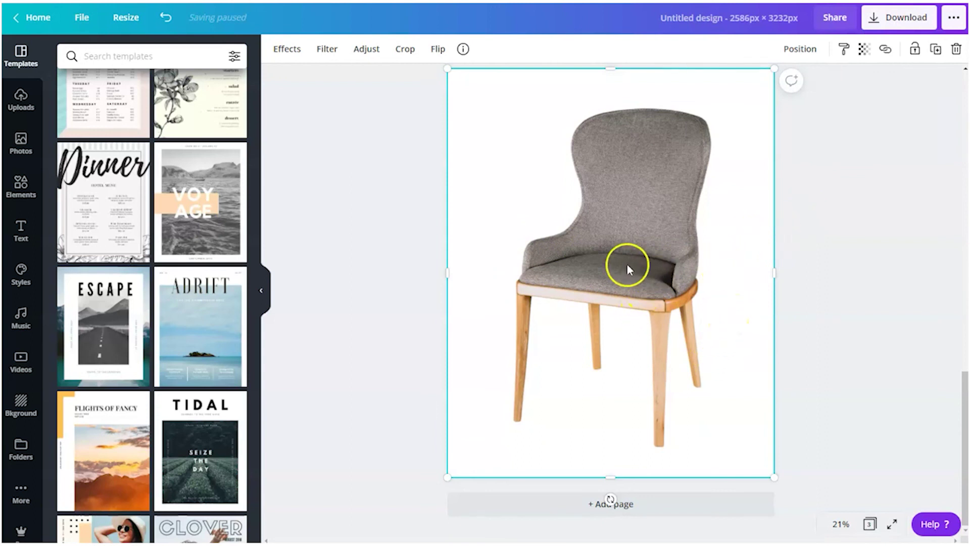
Step: Compare the background-free cutouts of the black chair, the armchair and the grey upholstered chair across the three pages
{"action": "scroll", "coordinate": [855, 335], "scroll_direction": "up", "scroll_amount": 5}
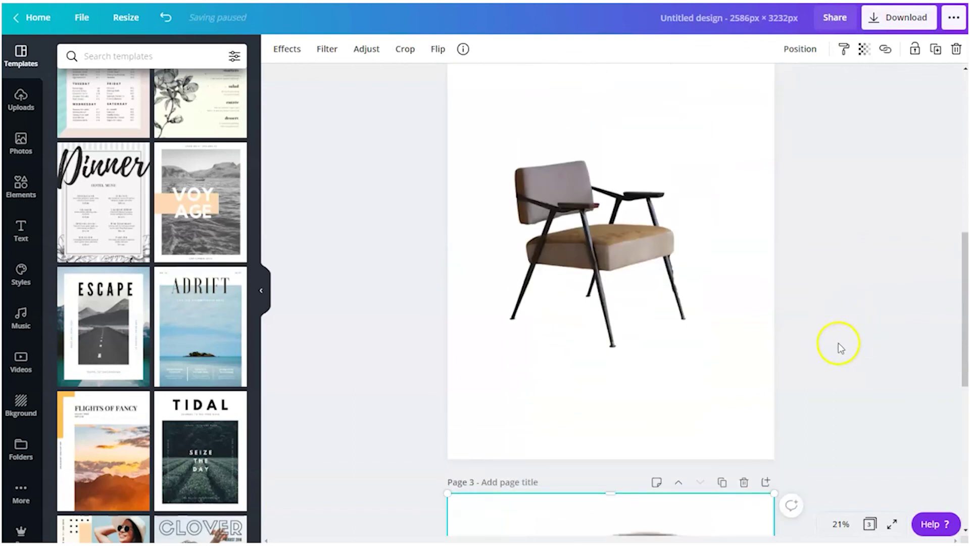
{"action": "scroll", "coordinate": [782, 358], "scroll_direction": "up", "scroll_amount": 5}
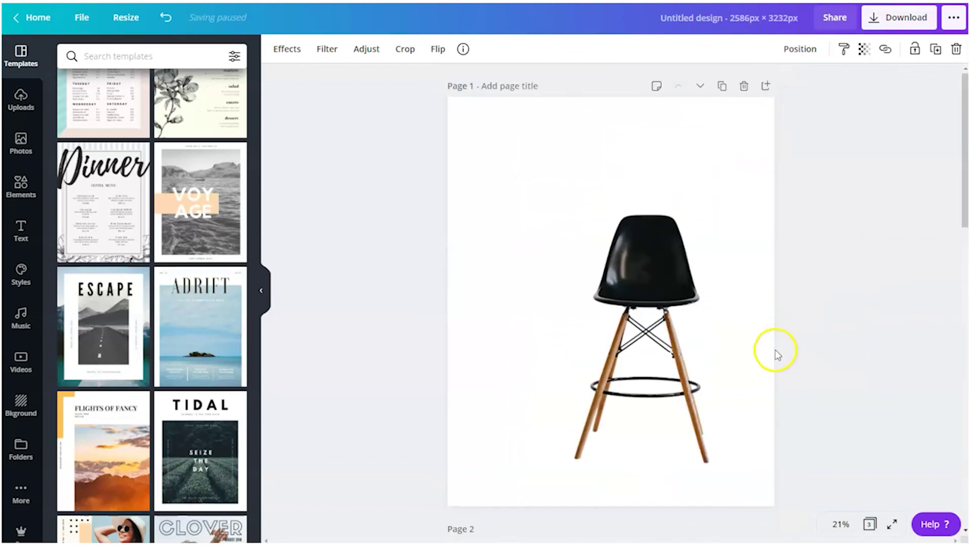
{"action": "scroll", "coordinate": [576, 288], "scroll_direction": "down", "scroll_amount": 8}
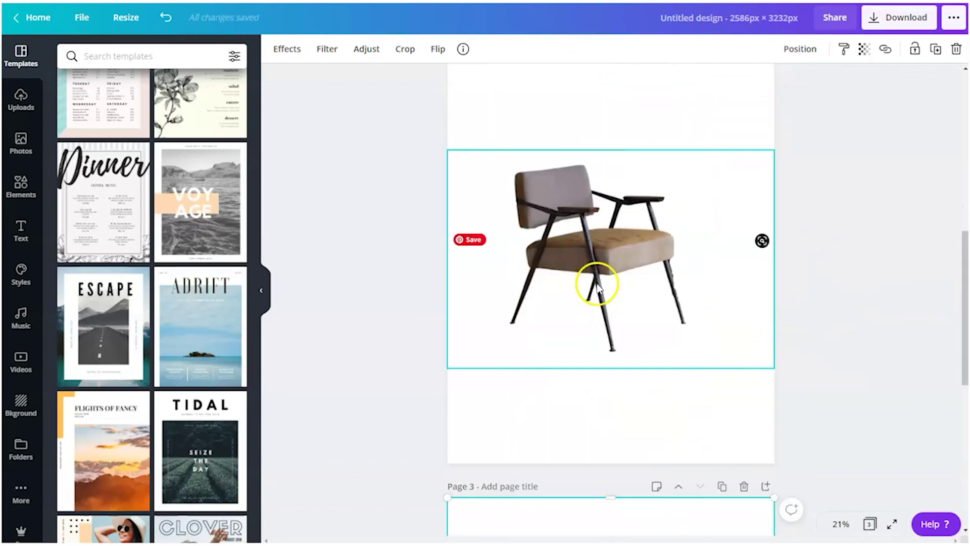
{"action": "scroll", "coordinate": [812, 336], "scroll_direction": "down", "scroll_amount": 6}
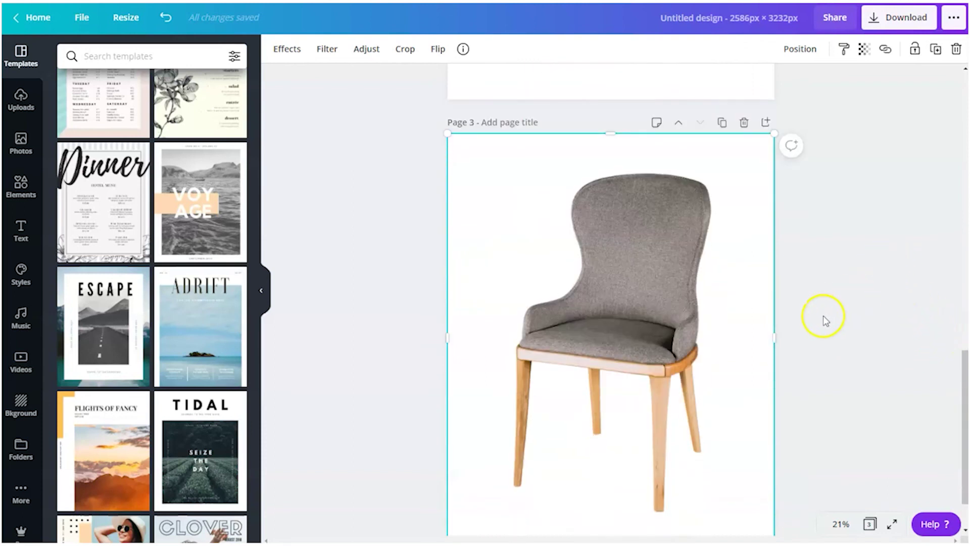
{"action": "scroll", "coordinate": [351, 288], "scroll_direction": "down", "scroll_amount": 2}
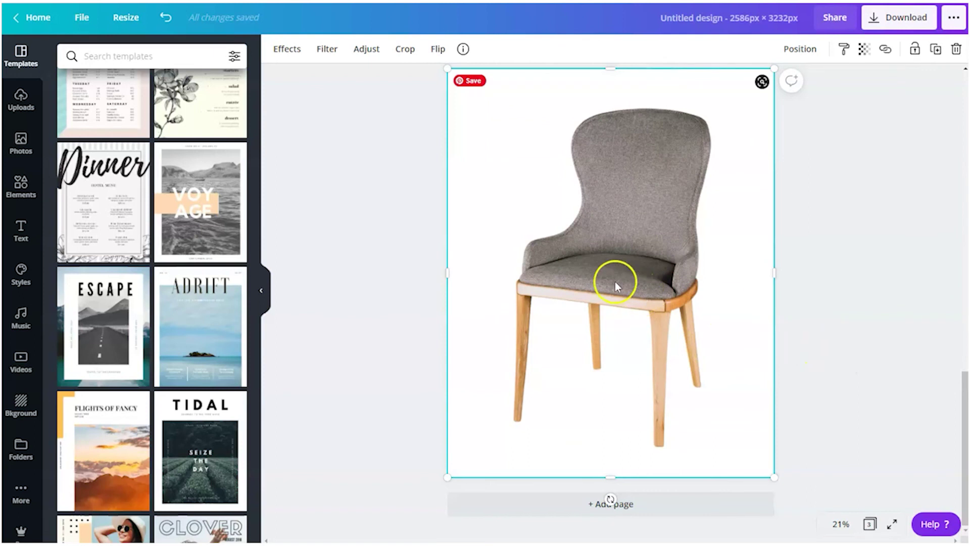
{"action": "scroll", "coordinate": [618, 283], "scroll_direction": "up", "scroll_amount": 12}
{"action": "scroll", "coordinate": [676, 335], "scroll_direction": "down", "scroll_amount": 10}
{"action": "scroll", "coordinate": [569, 332], "scroll_direction": "up", "scroll_amount": 5}
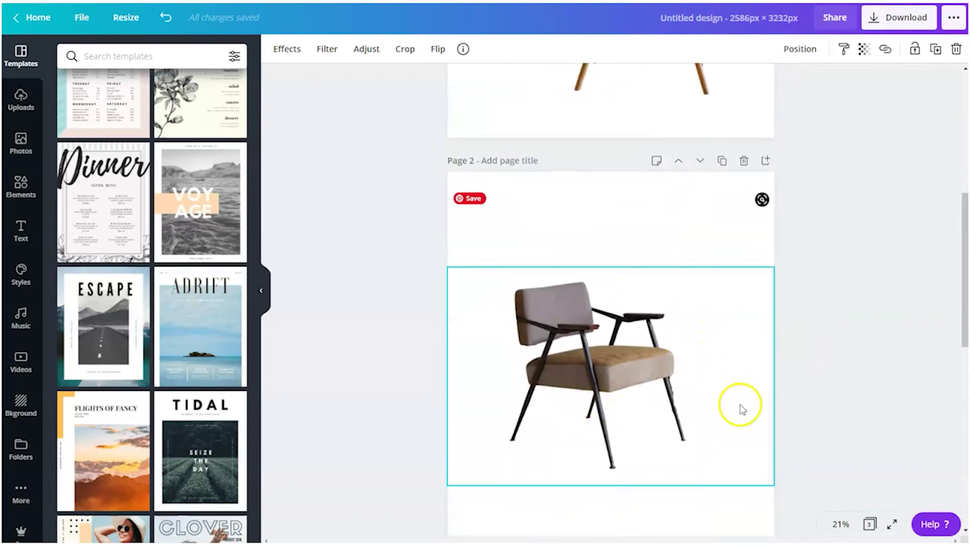